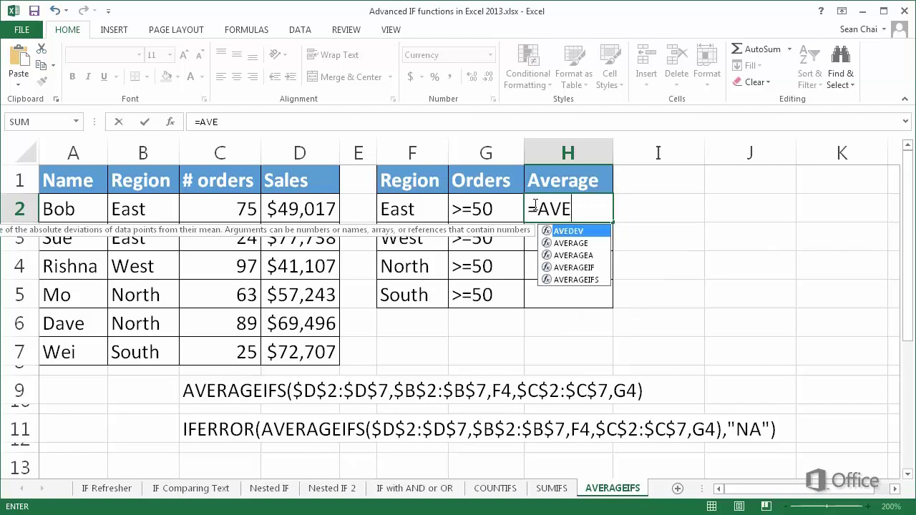
- Build an AVERAGEIFS formula in H2 that averages $D$2:$D$7, with $B$2:$B$7 as the first criteria range and F2 as its criterion
type("S(")
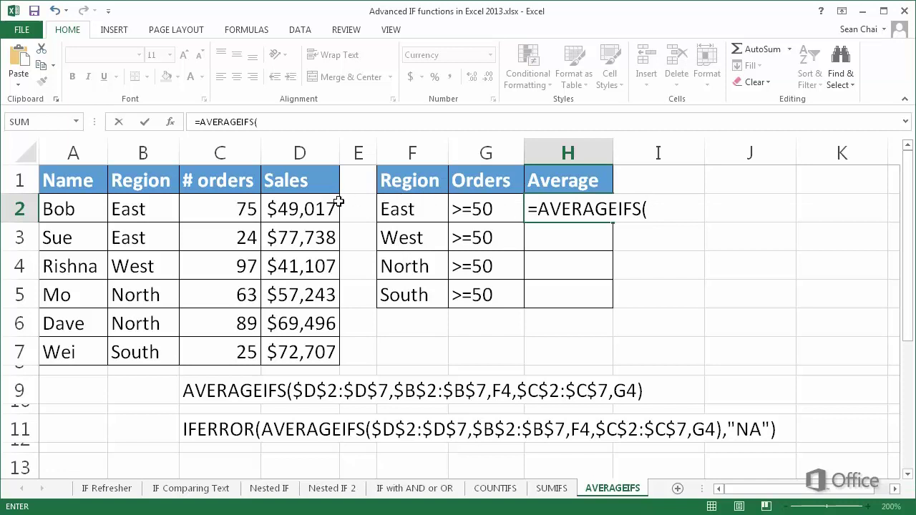
left_click_drag(316, 208, 286, 350)
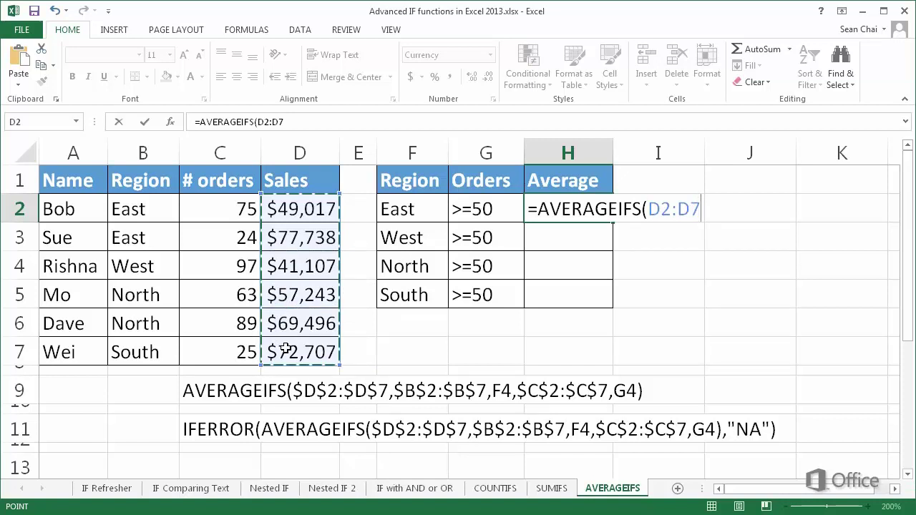
key("F4")
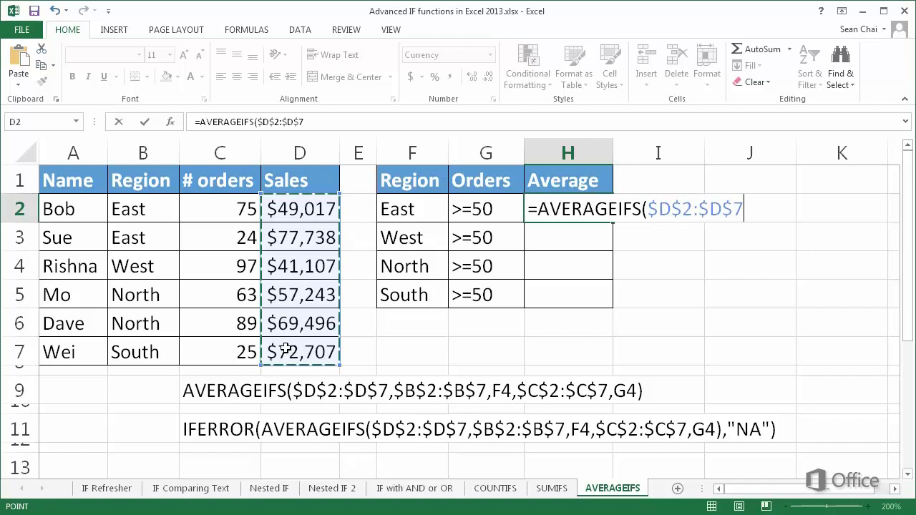
type(",")
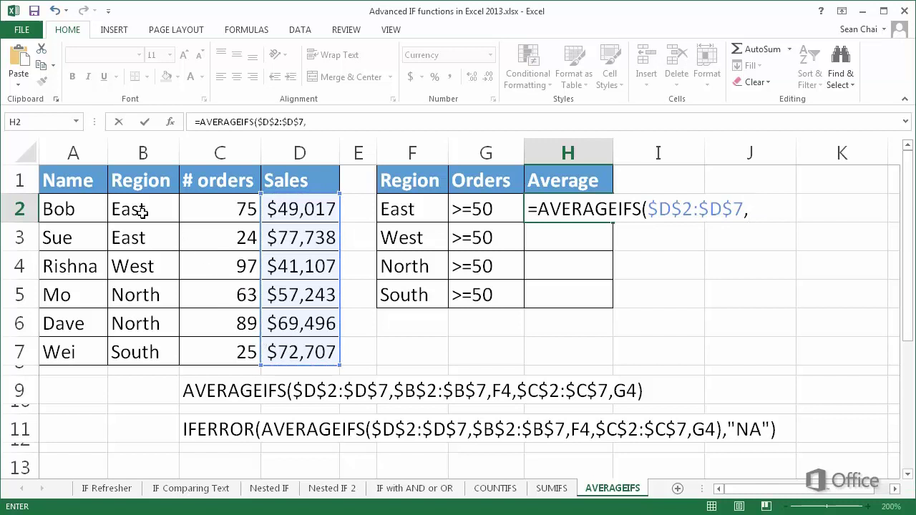
left_click_drag(140, 211, 147, 349)
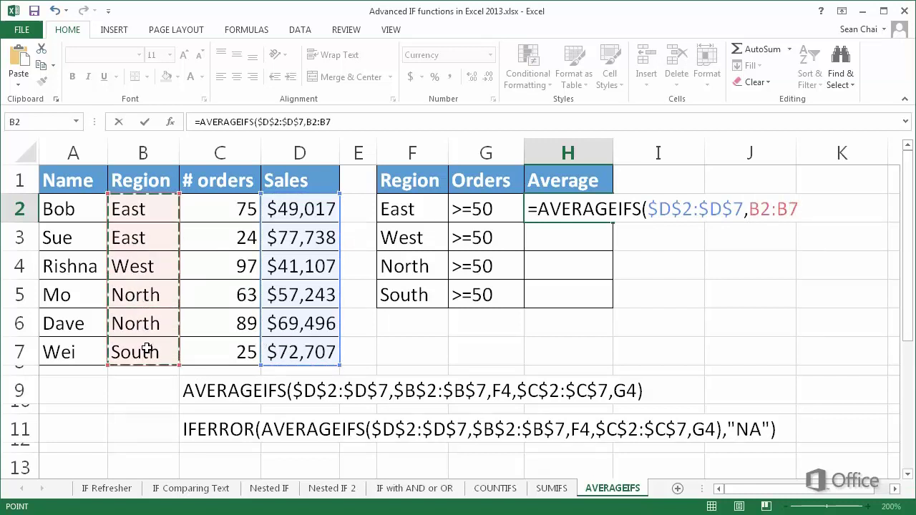
key("F4")
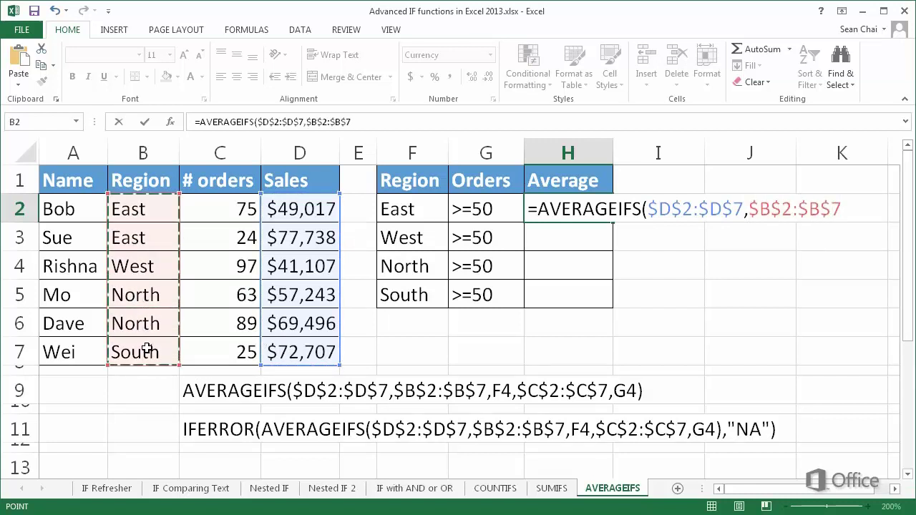
type(",")
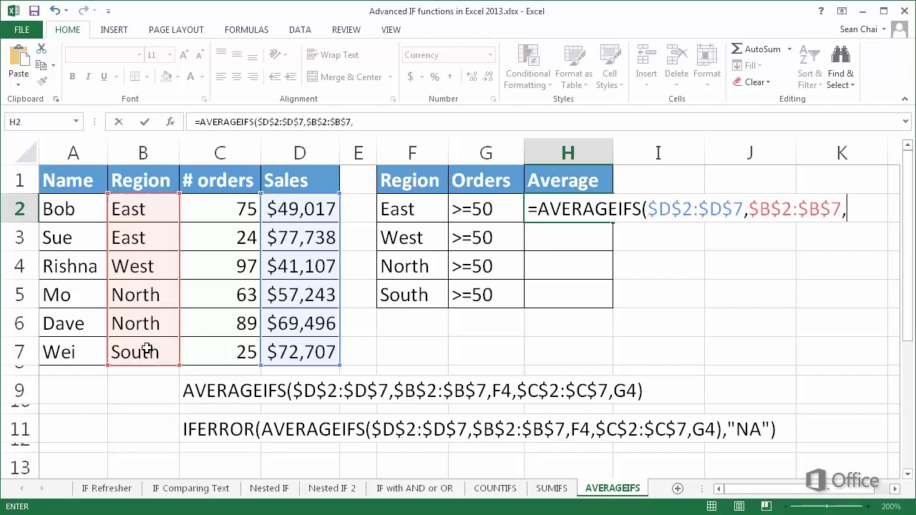
left_click(399, 211)
type(",")
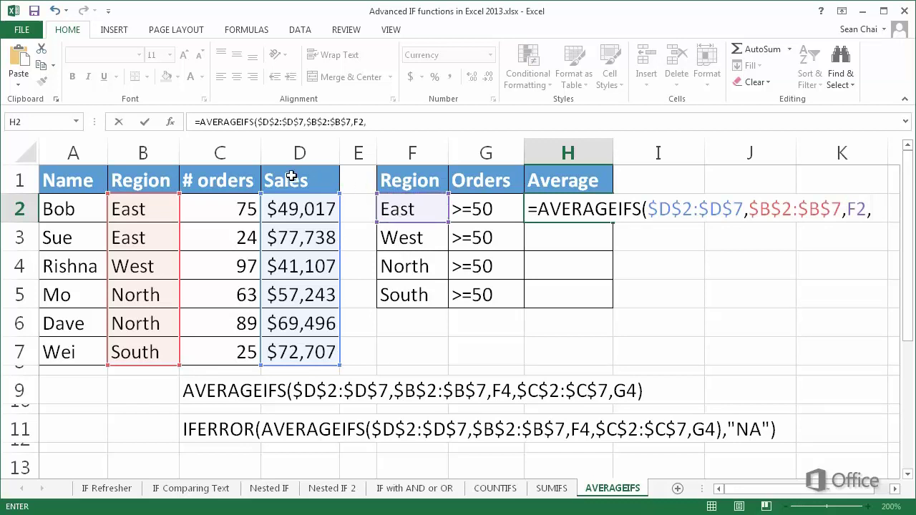
- Complete the H2 formula with $C$2:$C$7 as the second criteria range and G2 as its criterion, and enter it
left_click(225, 207)
left_click_drag(225, 207, 223, 351)
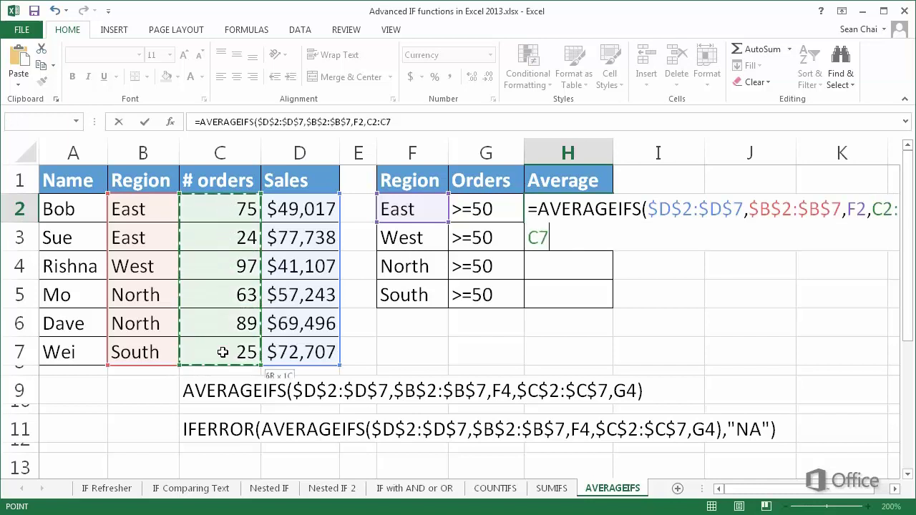
type(",")
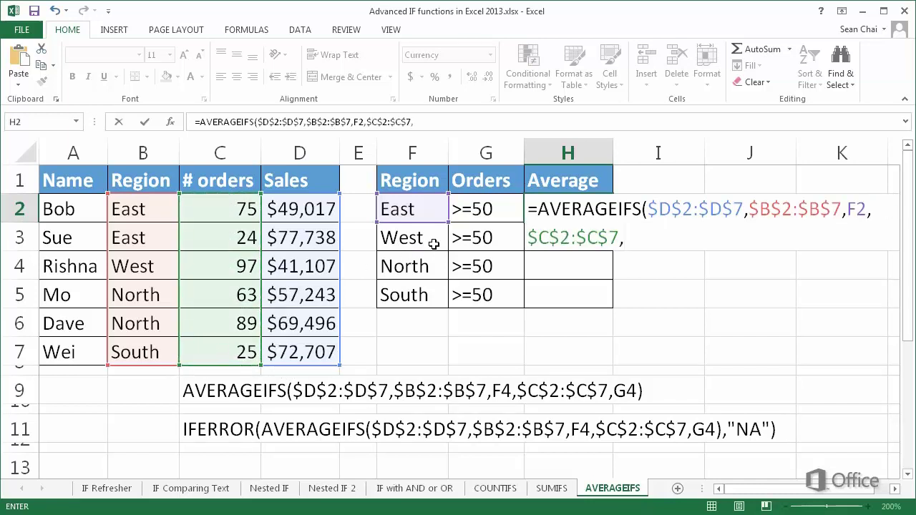
left_click(479, 210)
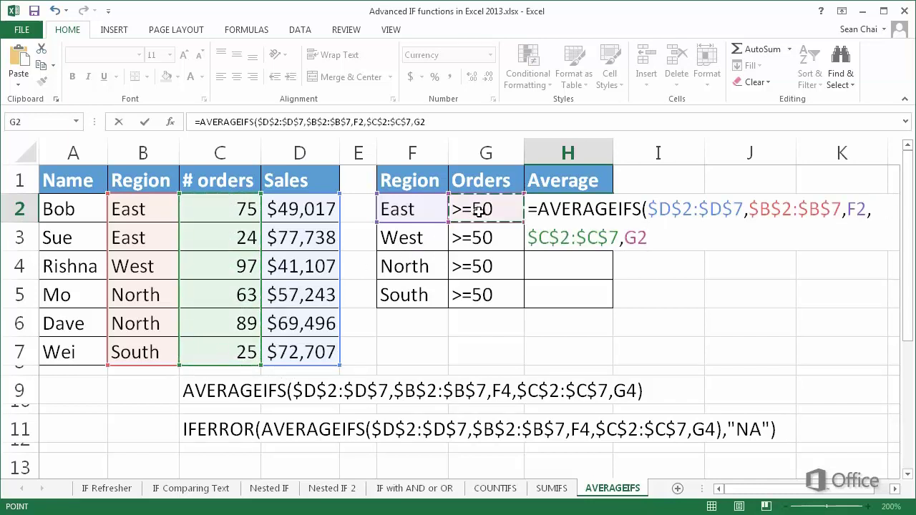
type(")")
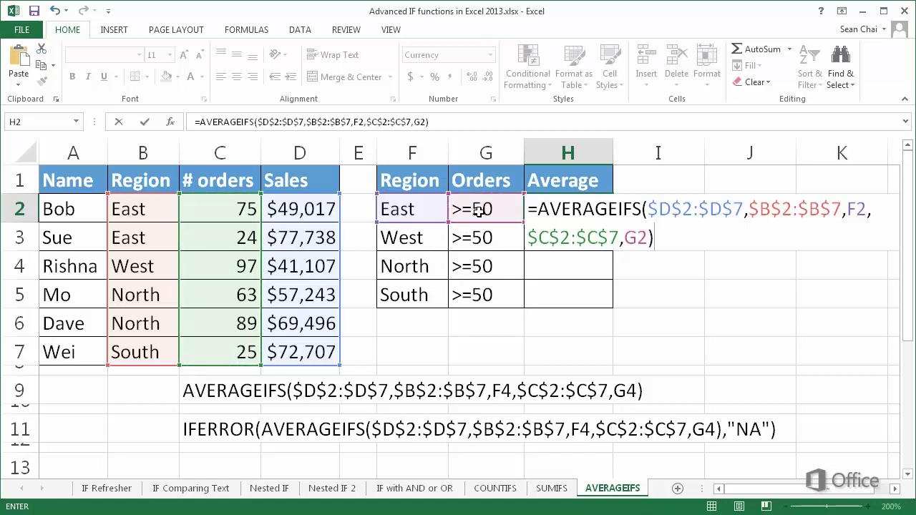
key("Return")
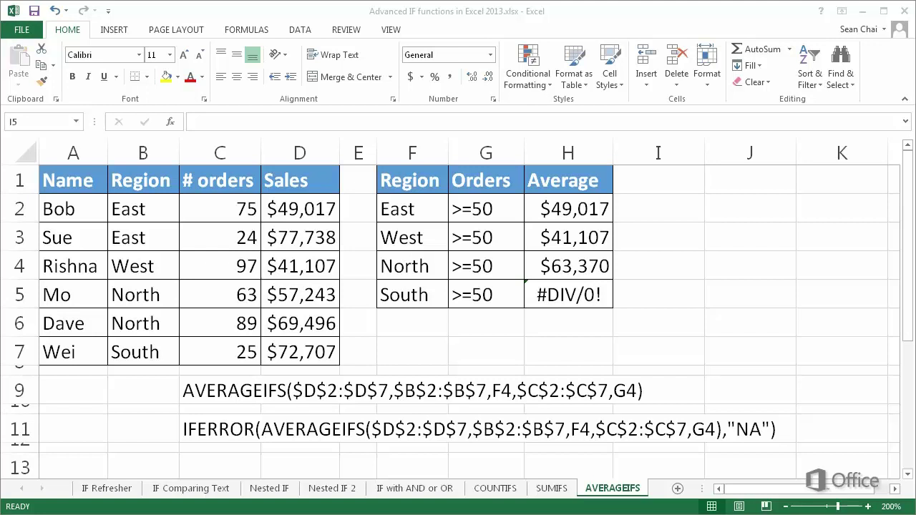
- Insert IFERROR( in front of AVERAGEIFS in the H2 formula
left_click(529, 207)
double_click(530, 208)
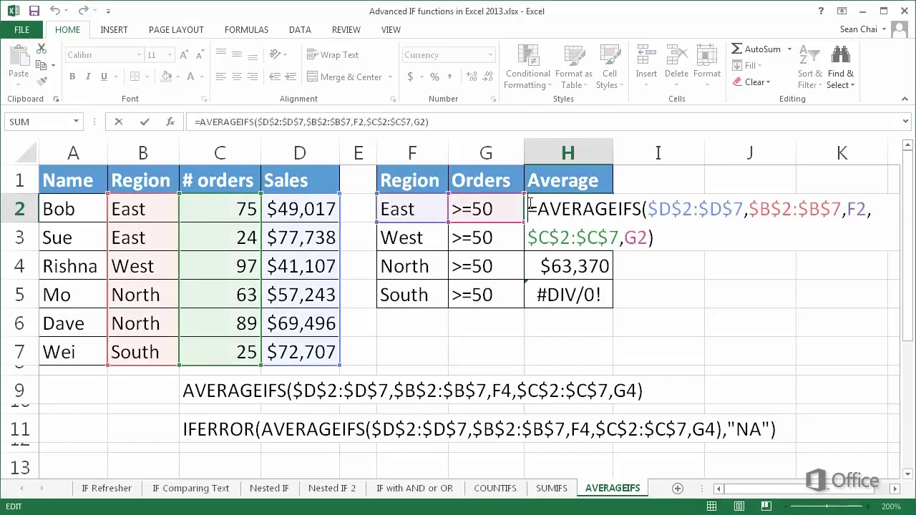
type("IF")
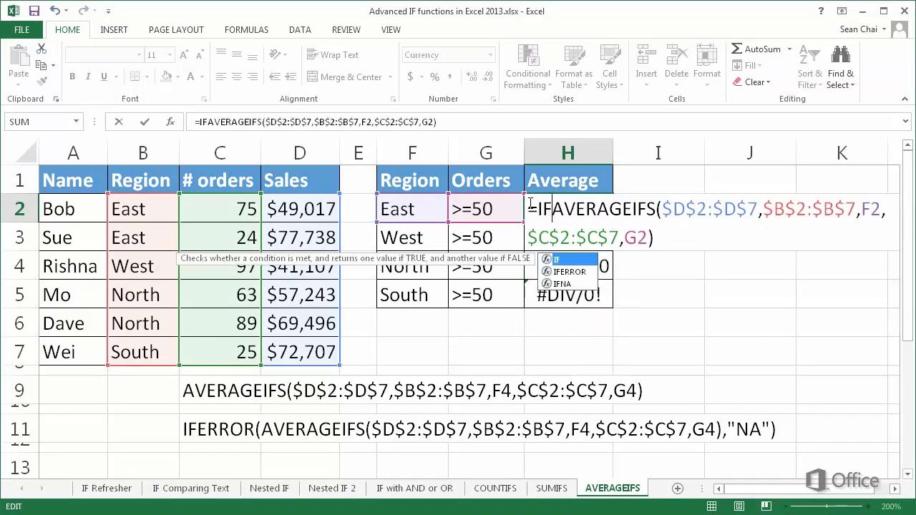
type("ERROR")
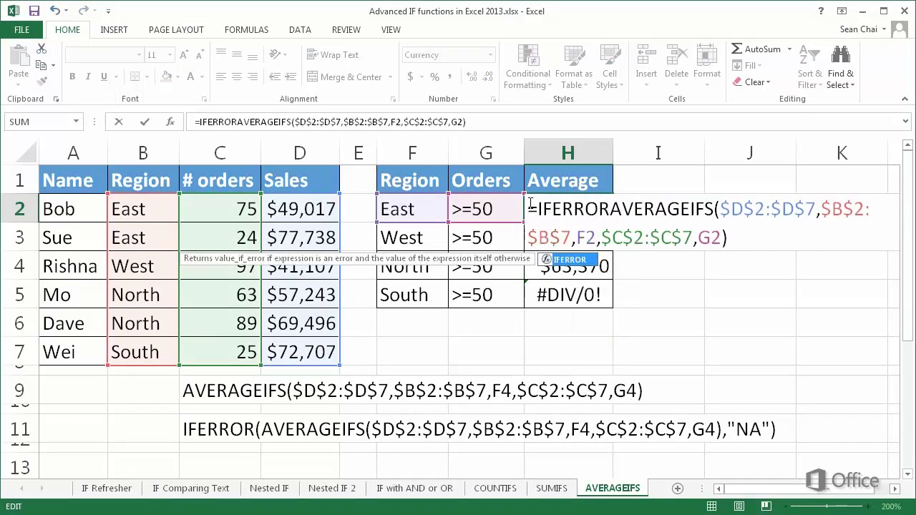
type("(")
- Add "NA" as the error value after the AVERAGEIFS part of the H2 formula, close IFERROR and enter the formula
key("Right")
key("Right")
key("Right")
key("Right")
key("Right")
key("Right")
key("Right")
key("Right")
key("Right")
key("Right")
key("Right")
key("Right")
key("Right")
key("Right")
key("Right")
key("Right")
key("Right")
key("Right")
key("Right")
key("Right")
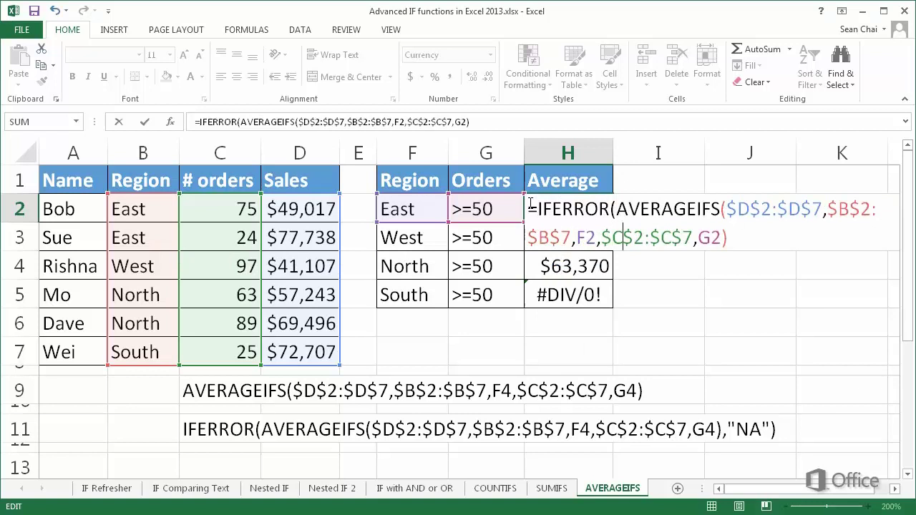
key("Right")
key("Right")
key("Right")
key("Right")
key("Right")
key("Right")
key("Right")
key("Right")
key("Right")
key("Right")
key("Right")
type(",\"NA\")")
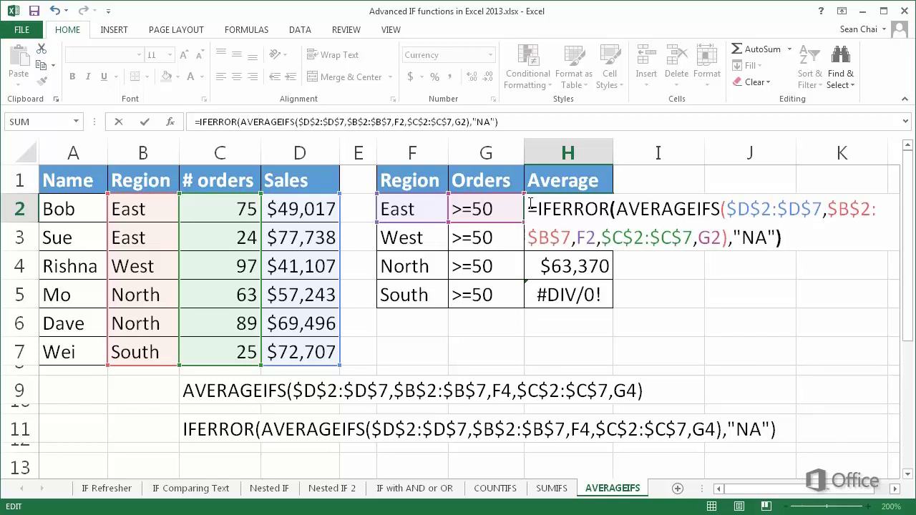
key("Return")
- Fill the IFERROR formula from H2 down through H5
left_click(573, 209)
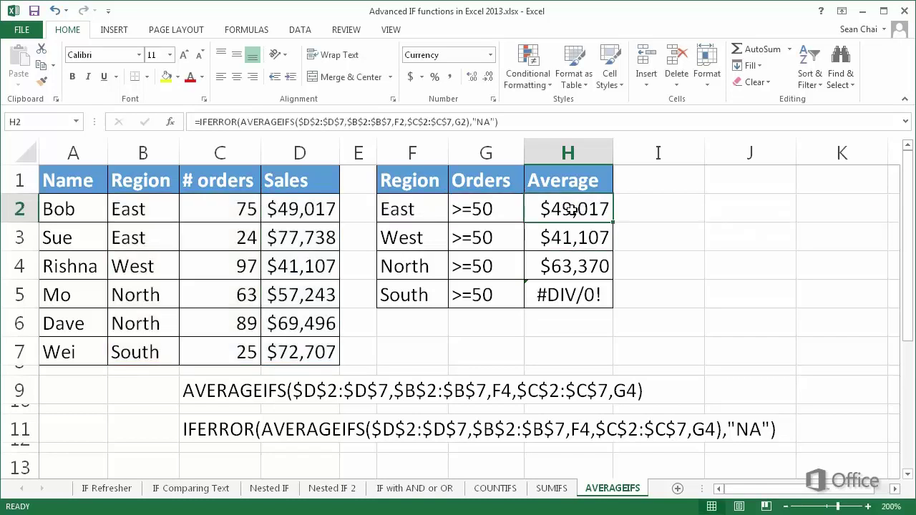
left_click_drag(606, 224, 615, 301)
left_click(644, 300)
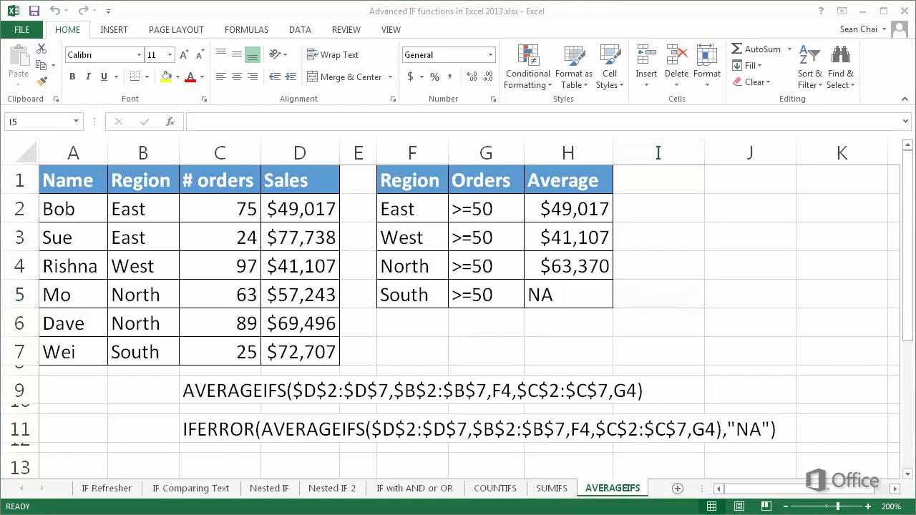